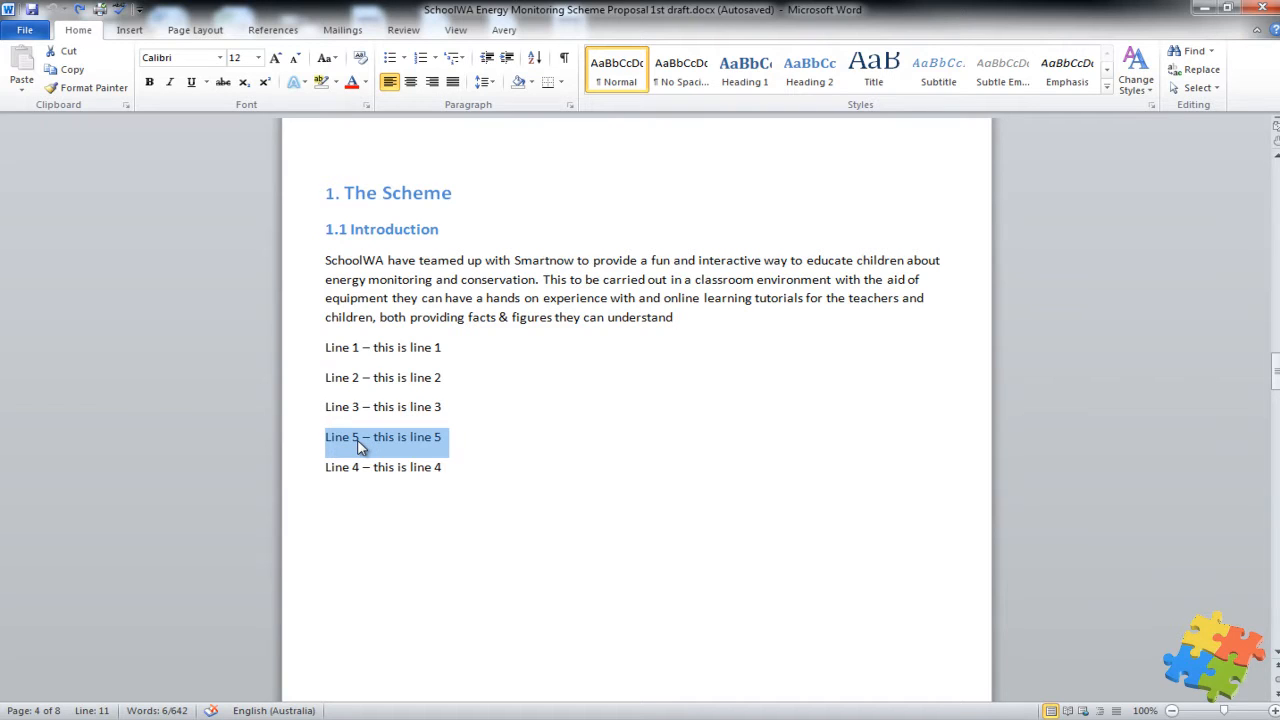
# Try moving the Line 5 paragraph below the Line 4 paragraph and undo the move
pyautogui.moveTo(360, 446); pyautogui.dragTo(351, 497)
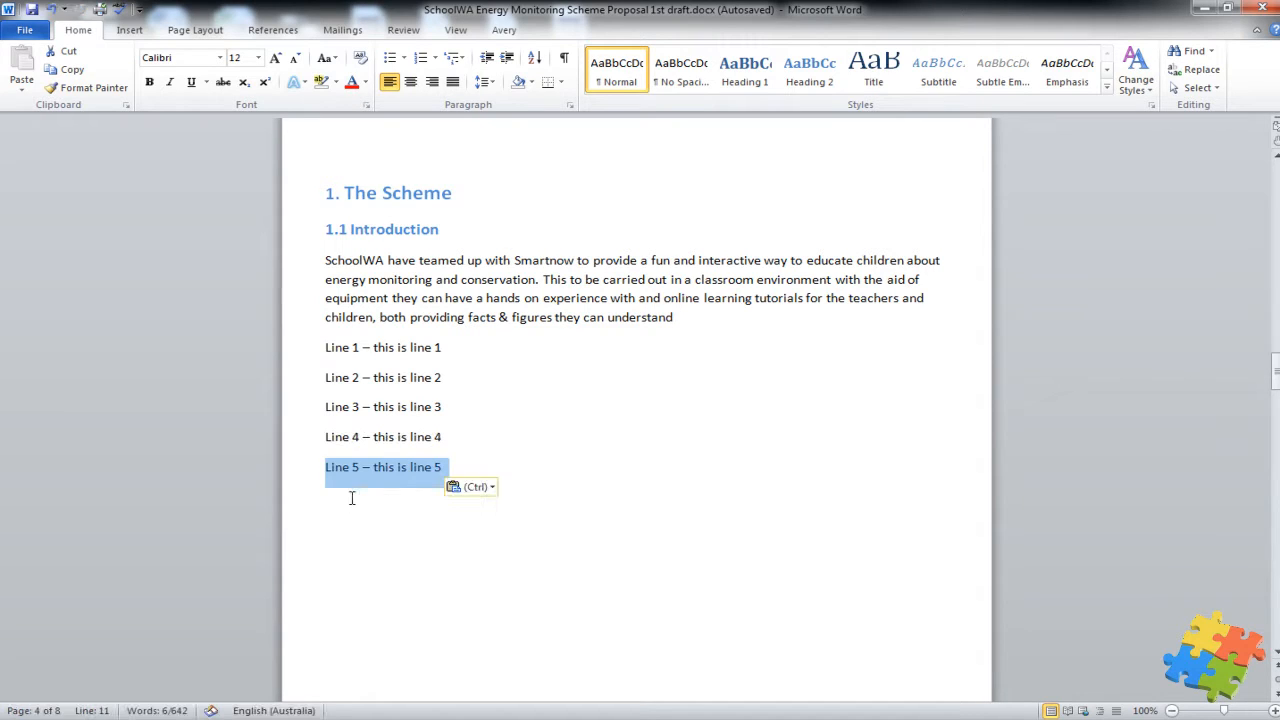
pyautogui.click(374, 545)
pyautogui.hotkey('ctrl', 'z')
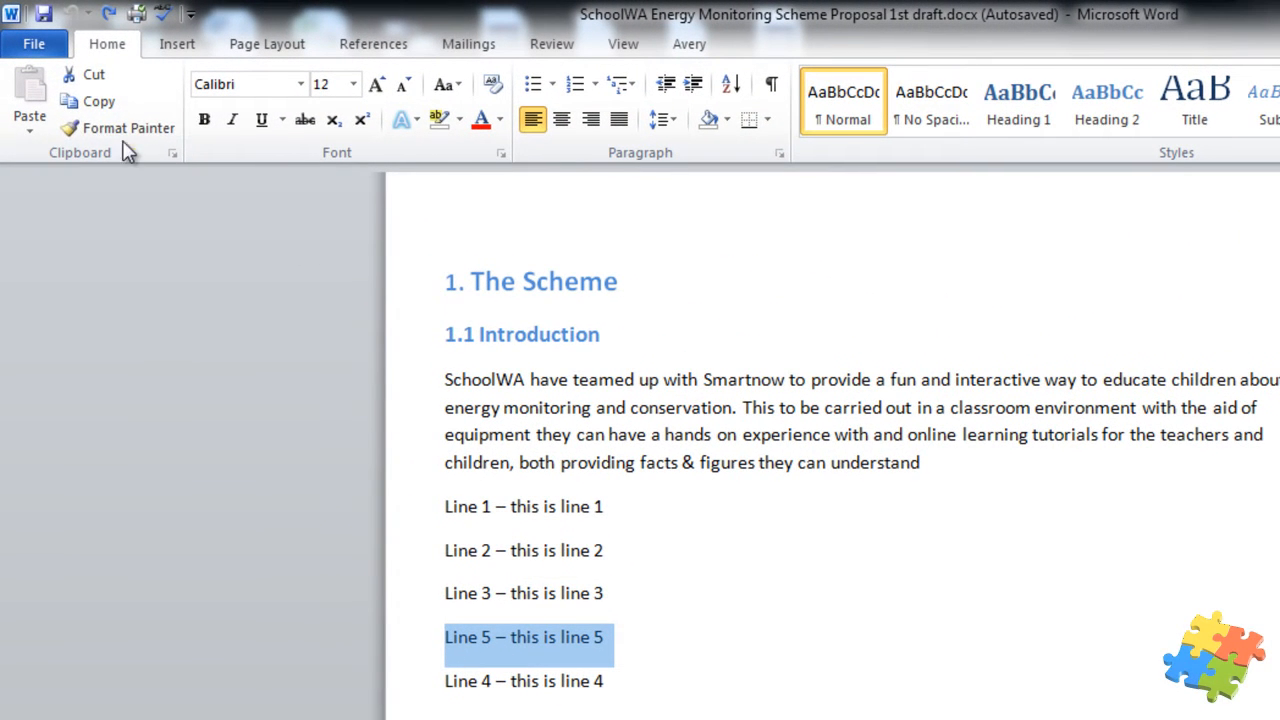
# Cut the selected Line 5 paragraph and paste it below the Line 4 paragraph
pyautogui.click(90, 80)
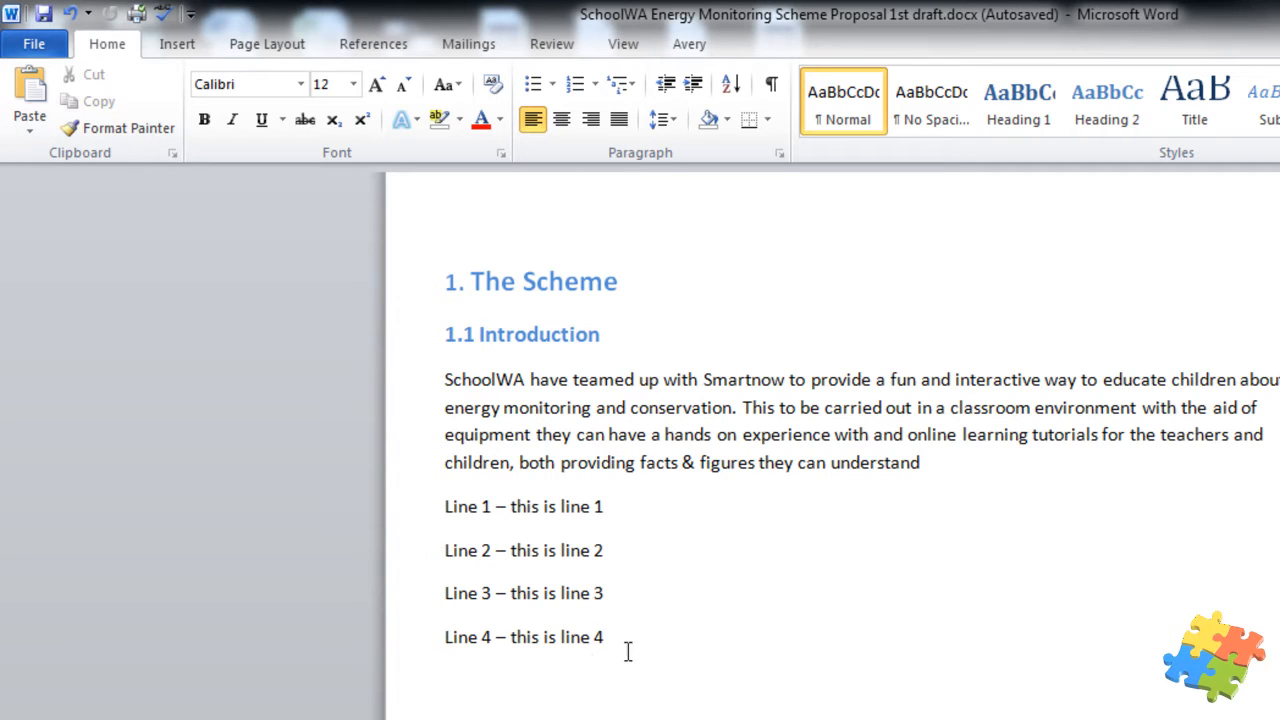
pyautogui.click(517, 677)
pyautogui.click(33, 100)
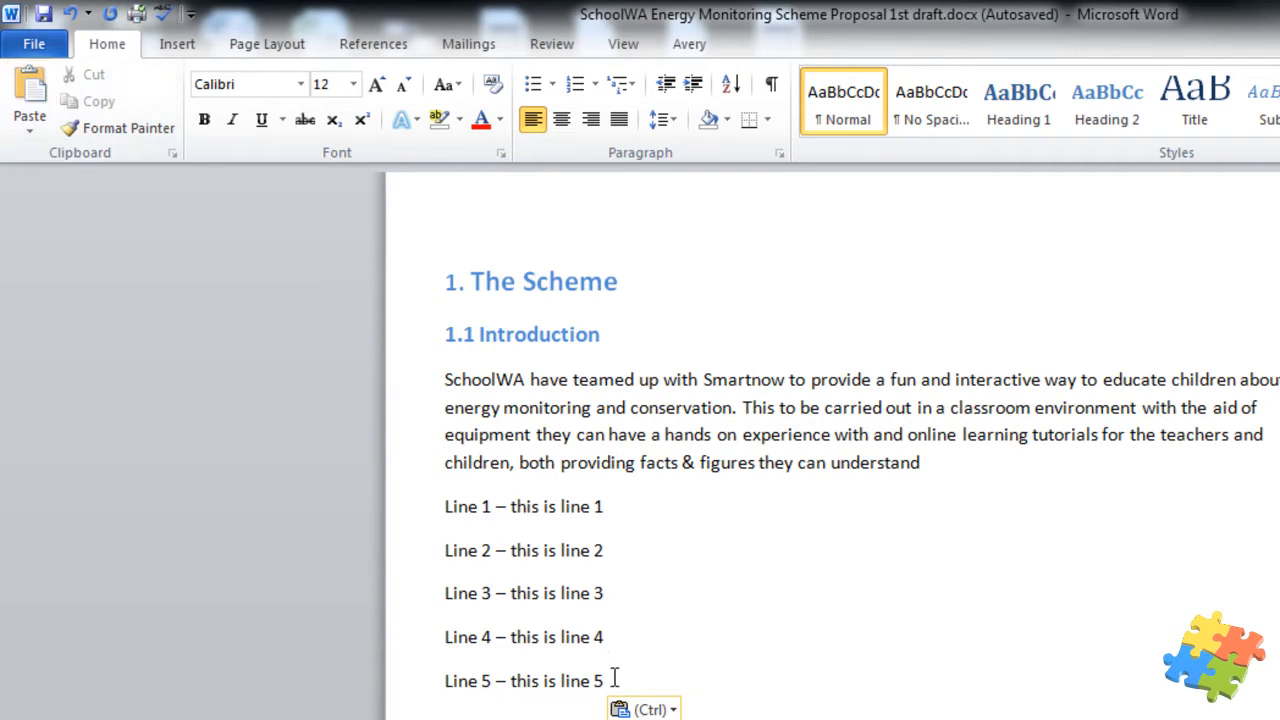
# Cut the Line 5 paragraph again and paste it back in the same place below Line 4
pyautogui.moveTo(610, 680); pyautogui.dragTo(452, 678)
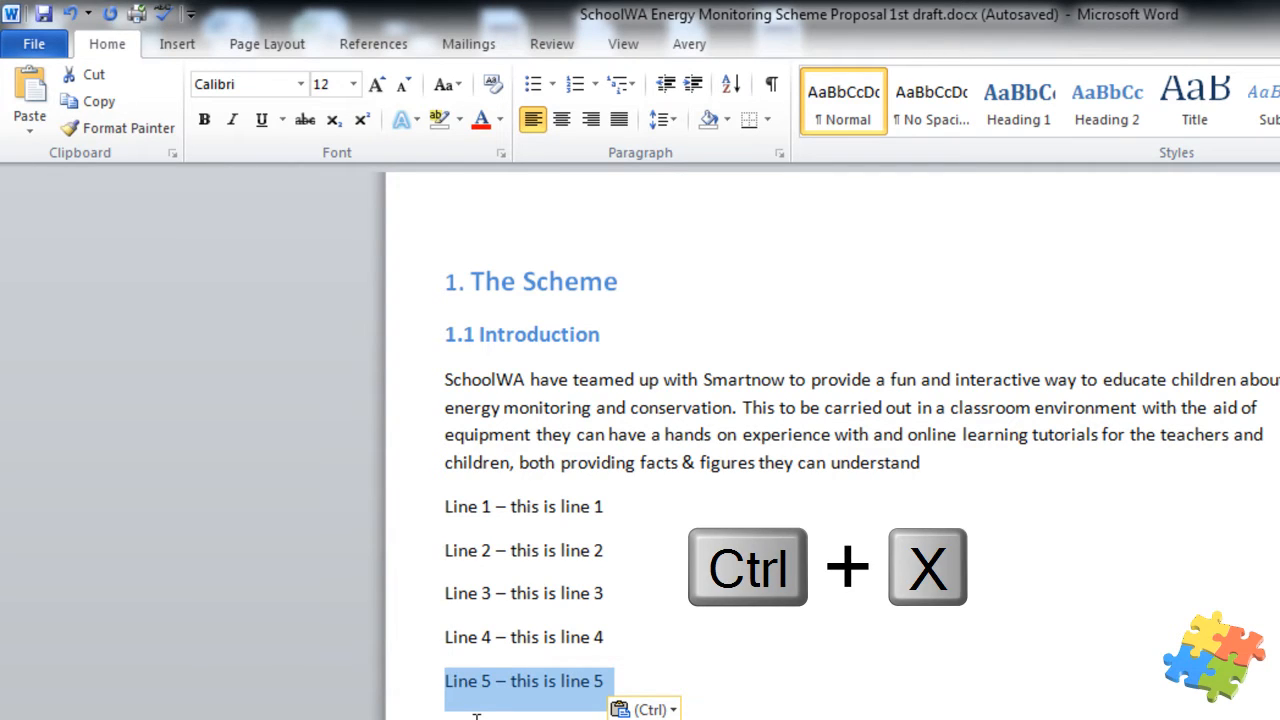
pyautogui.hotkey('ctrl', 'x')
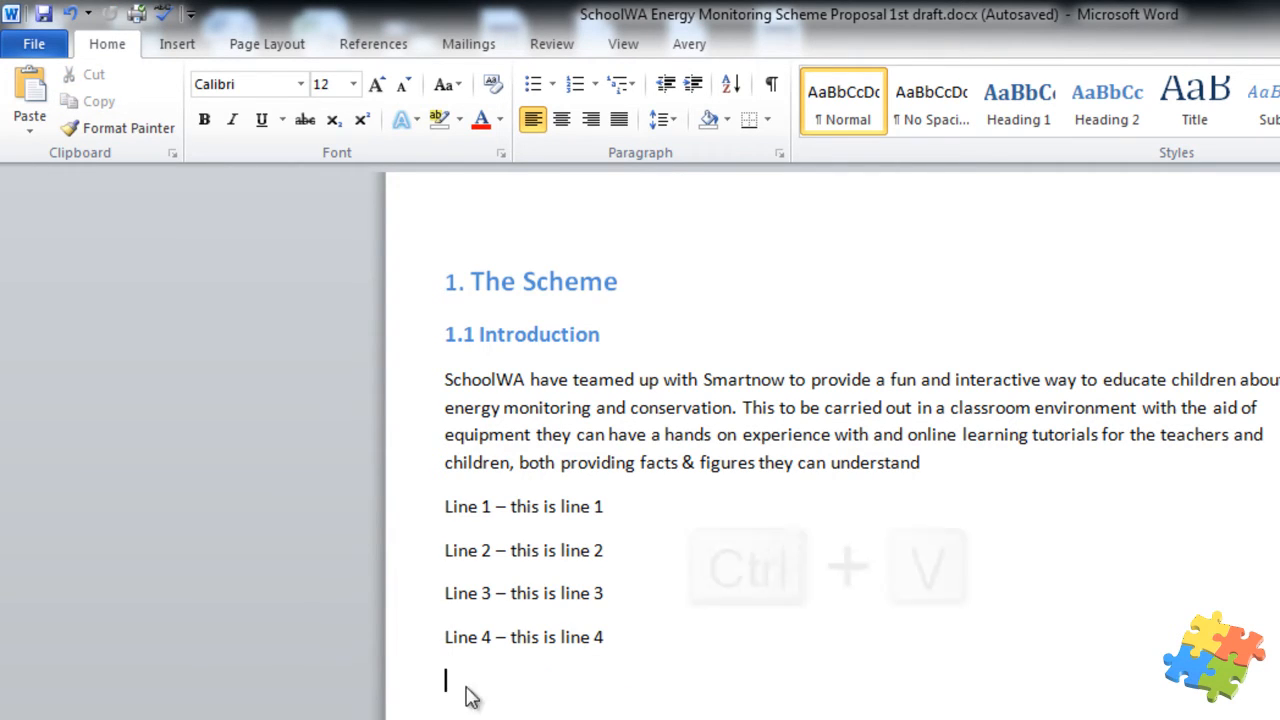
pyautogui.hotkey('ctrl', 'v')
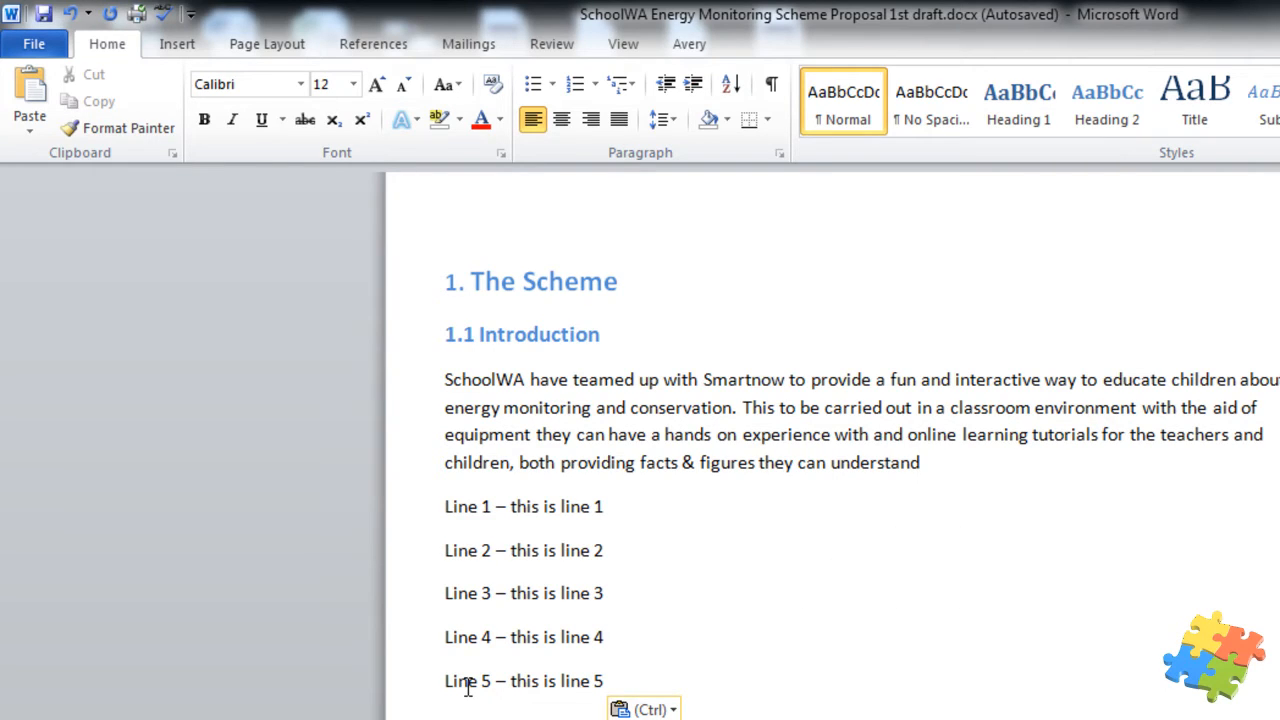
# Copy the Line 5 paragraph and display the Office Clipboard with its collected items
pyautogui.moveTo(605, 686); pyautogui.dragTo(462, 682)
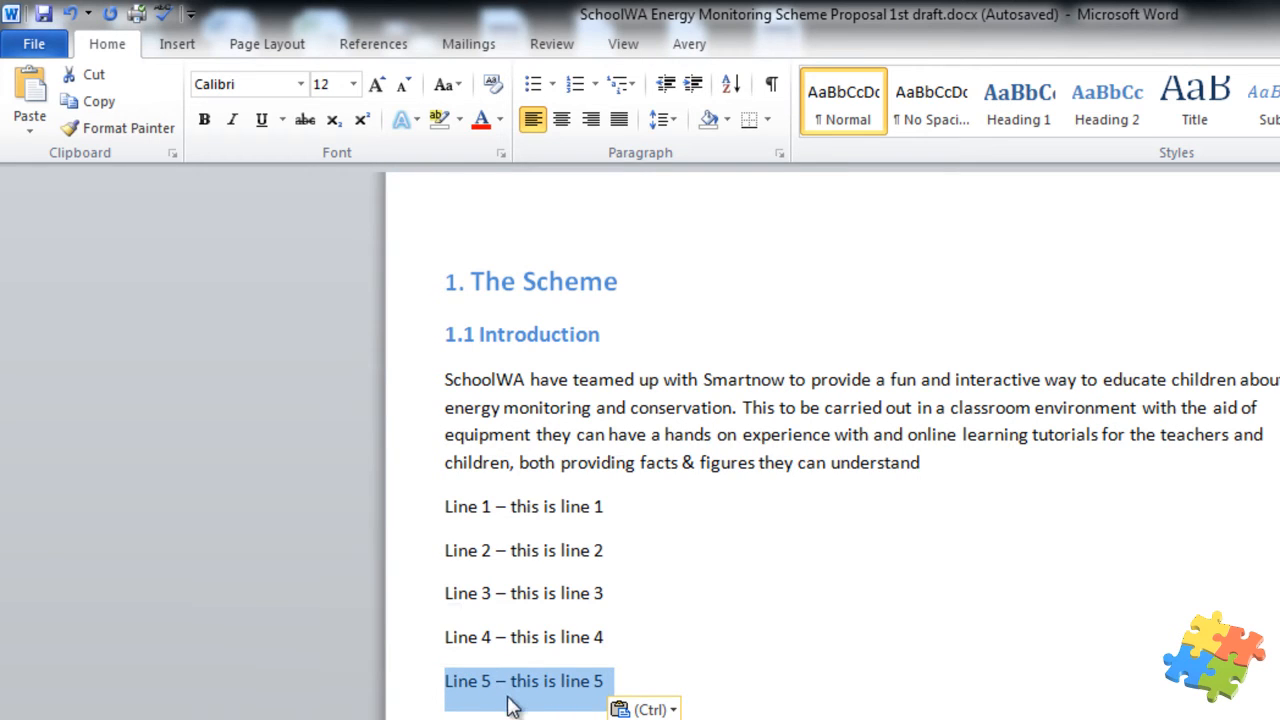
pyautogui.rightClick(509, 704)
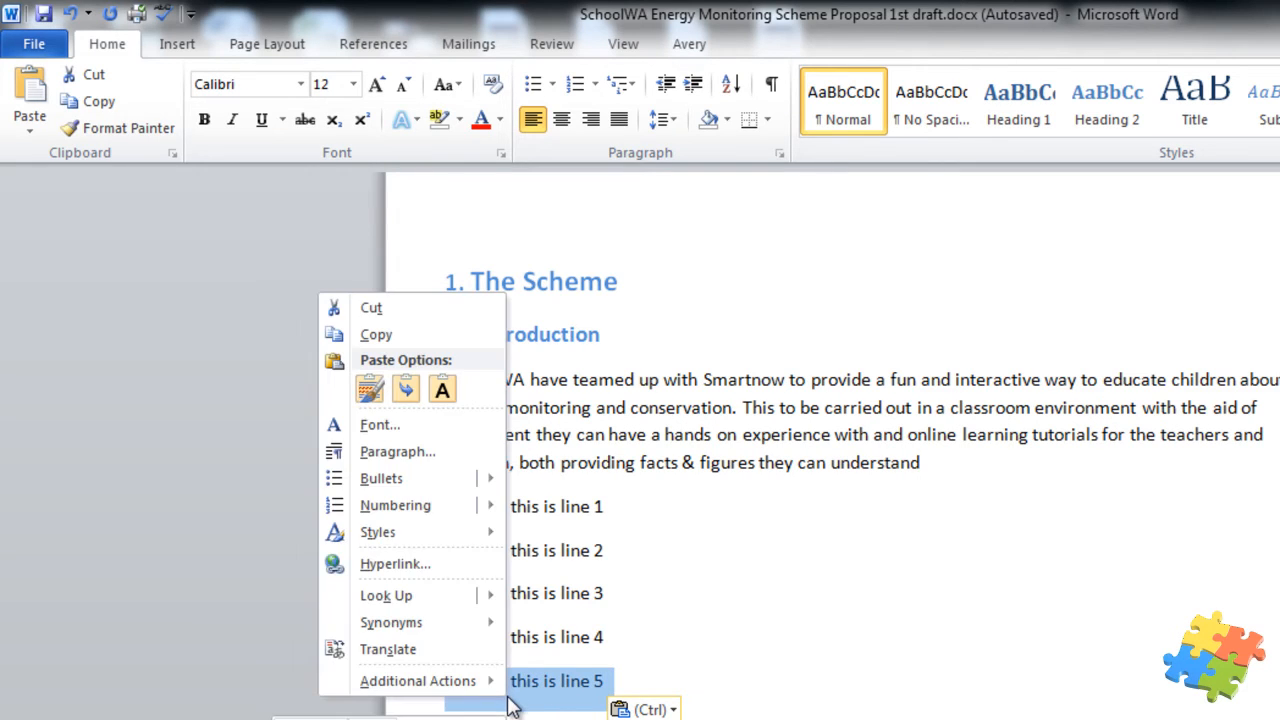
pyautogui.click(441, 335)
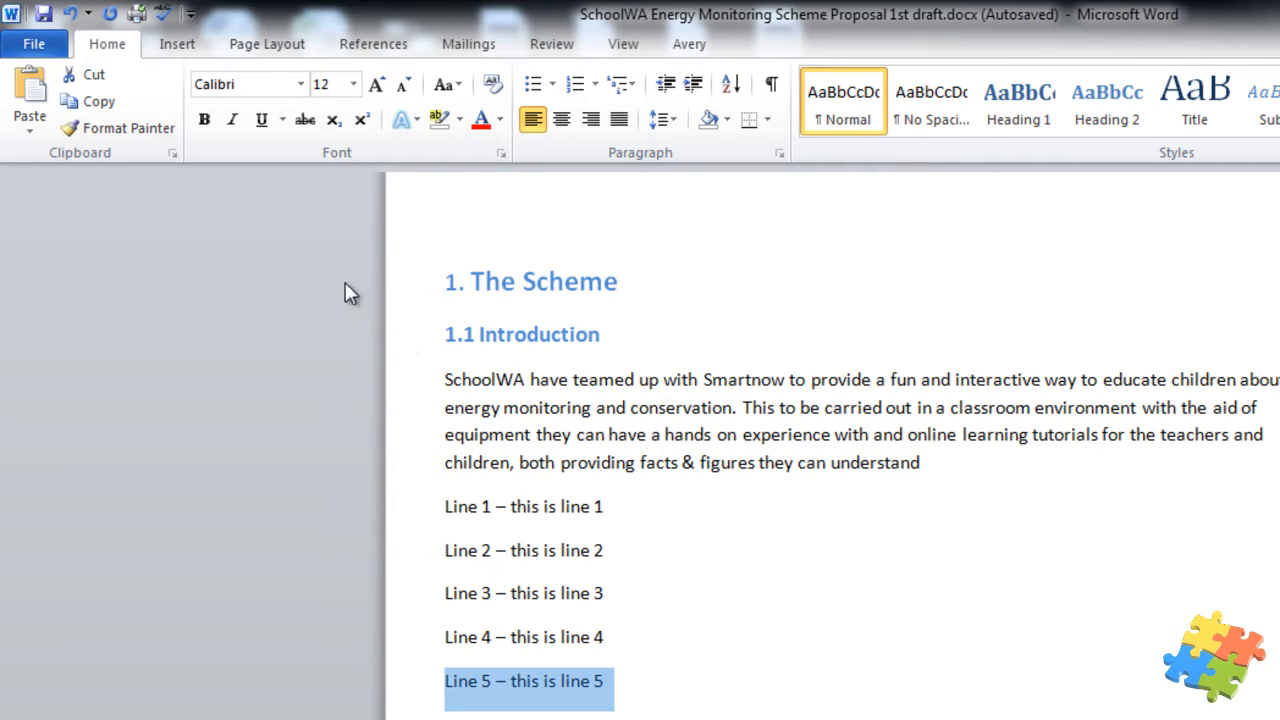
pyautogui.click(172, 155)
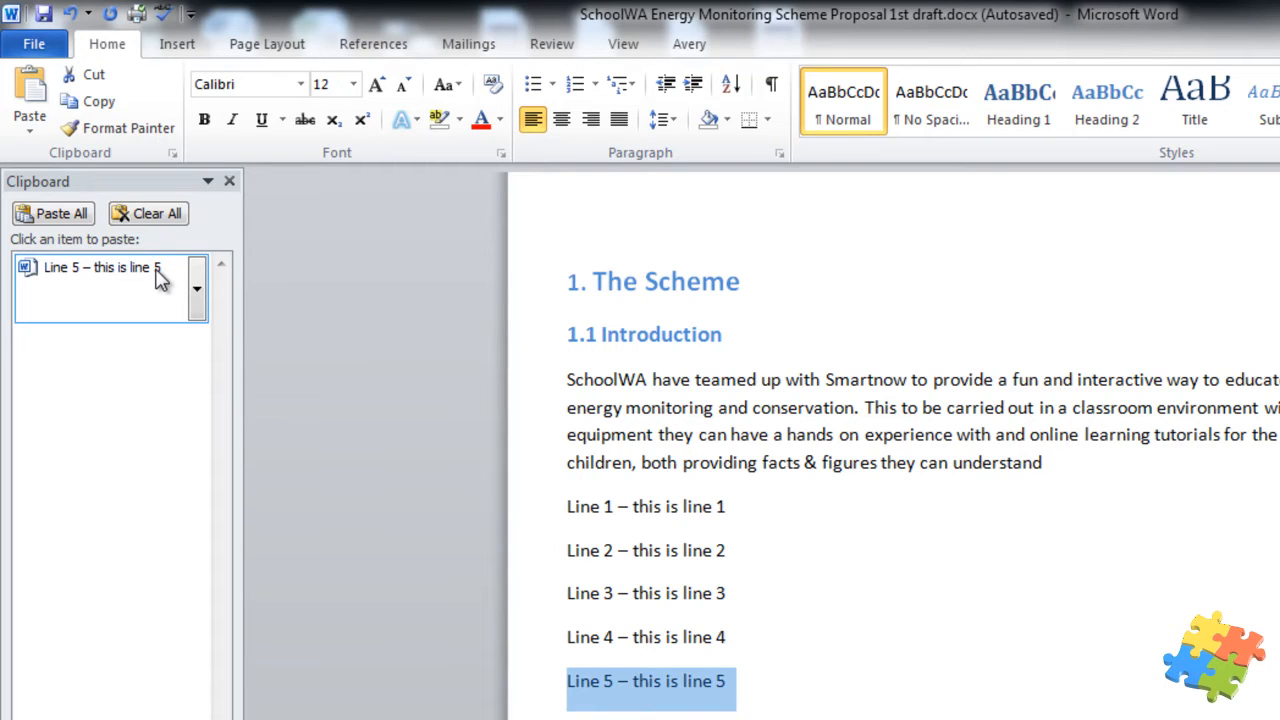
# Copy the Line 4 paragraph and the Line 3 paragraph as separate items to the Office Clipboard
pyautogui.moveTo(737, 637); pyautogui.dragTo(578, 645)
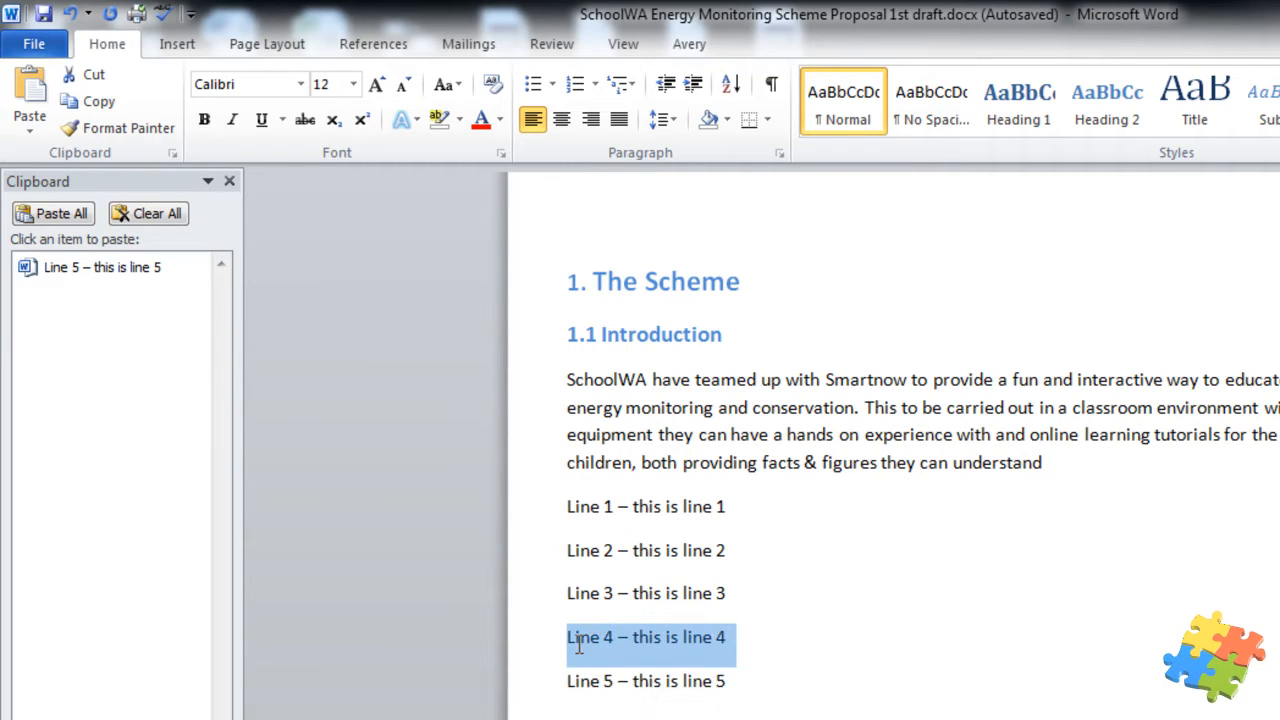
pyautogui.hotkey('ctrl', 'c')
pyautogui.moveTo(740, 552); pyautogui.dragTo(735, 598)
pyautogui.hotkey('ctrl', 'c')
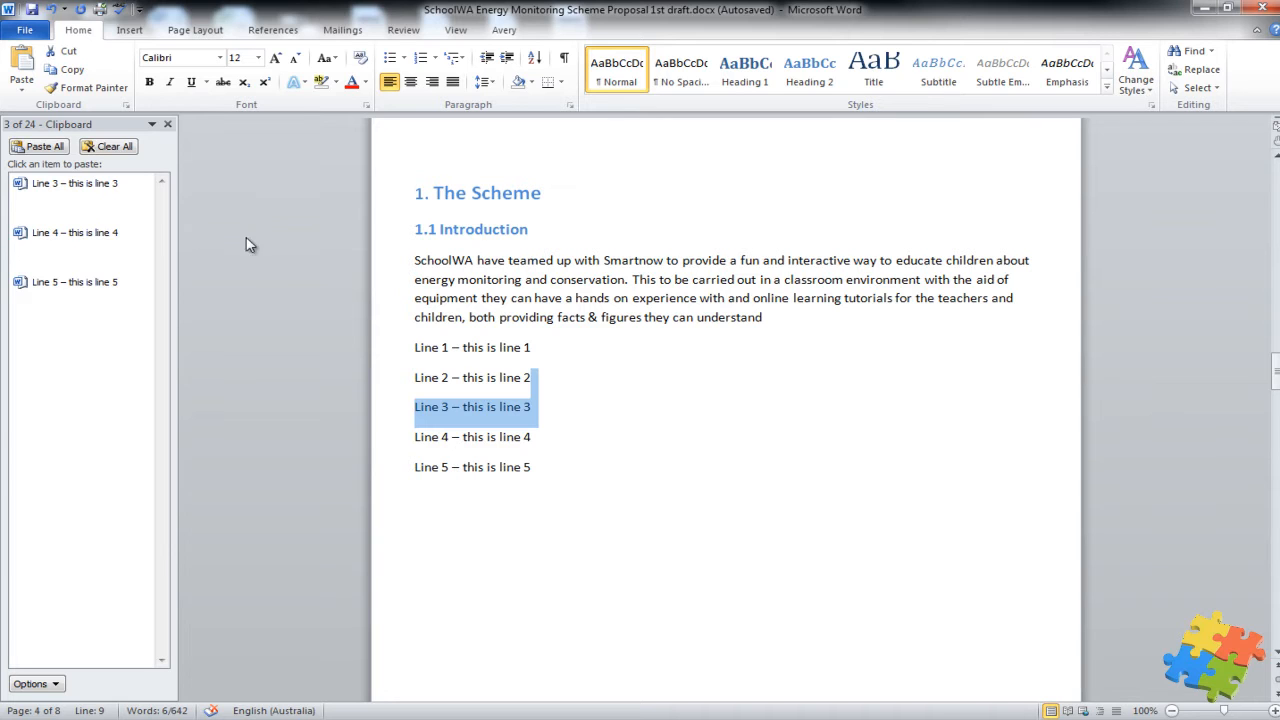
# Switch to Word-images.pptx in PowerPoint, copy the arrow SmartArt diagram on slide 3, and return to the Word proposal document
pyautogui.click(490, 445)
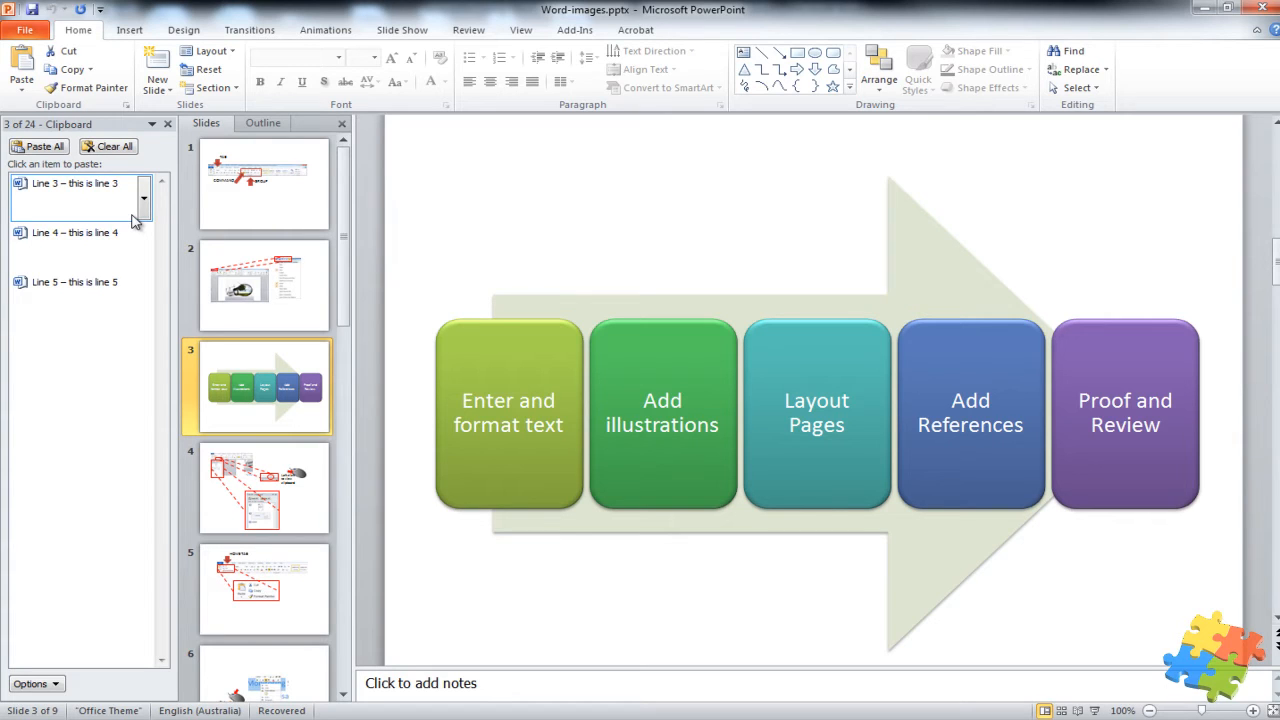
pyautogui.click(503, 295)
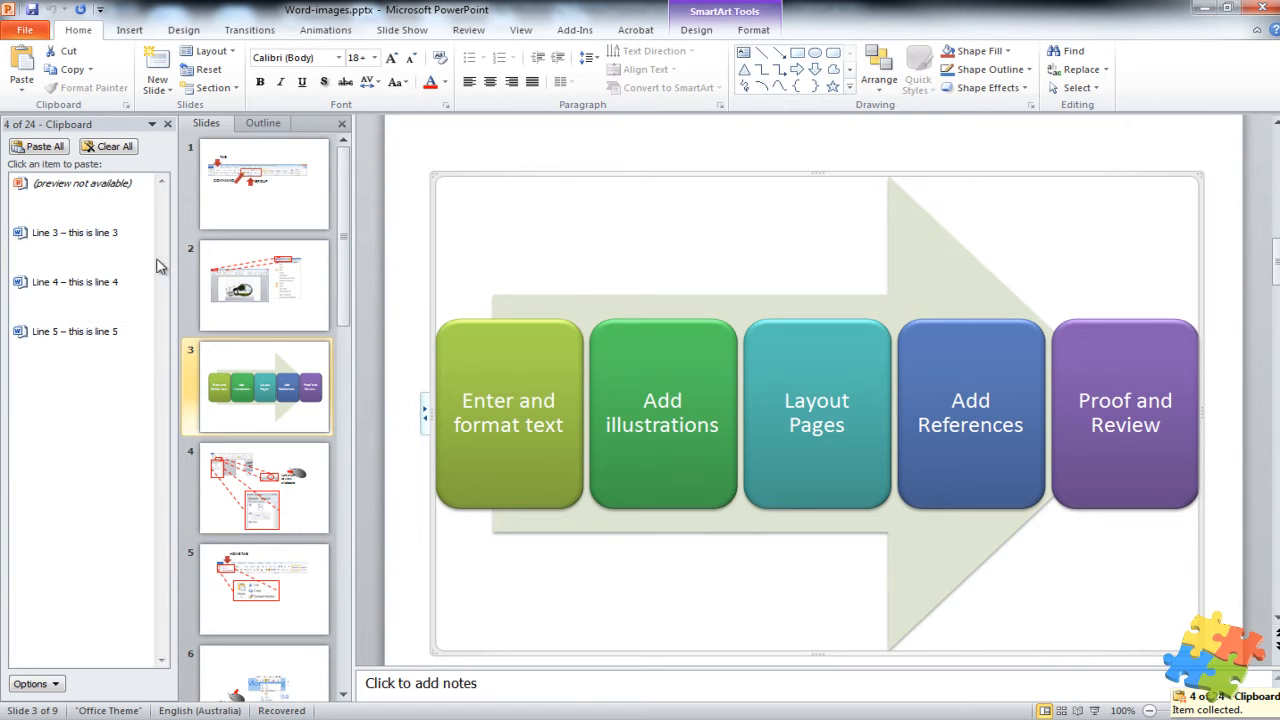
pyautogui.moveTo(114, 200)
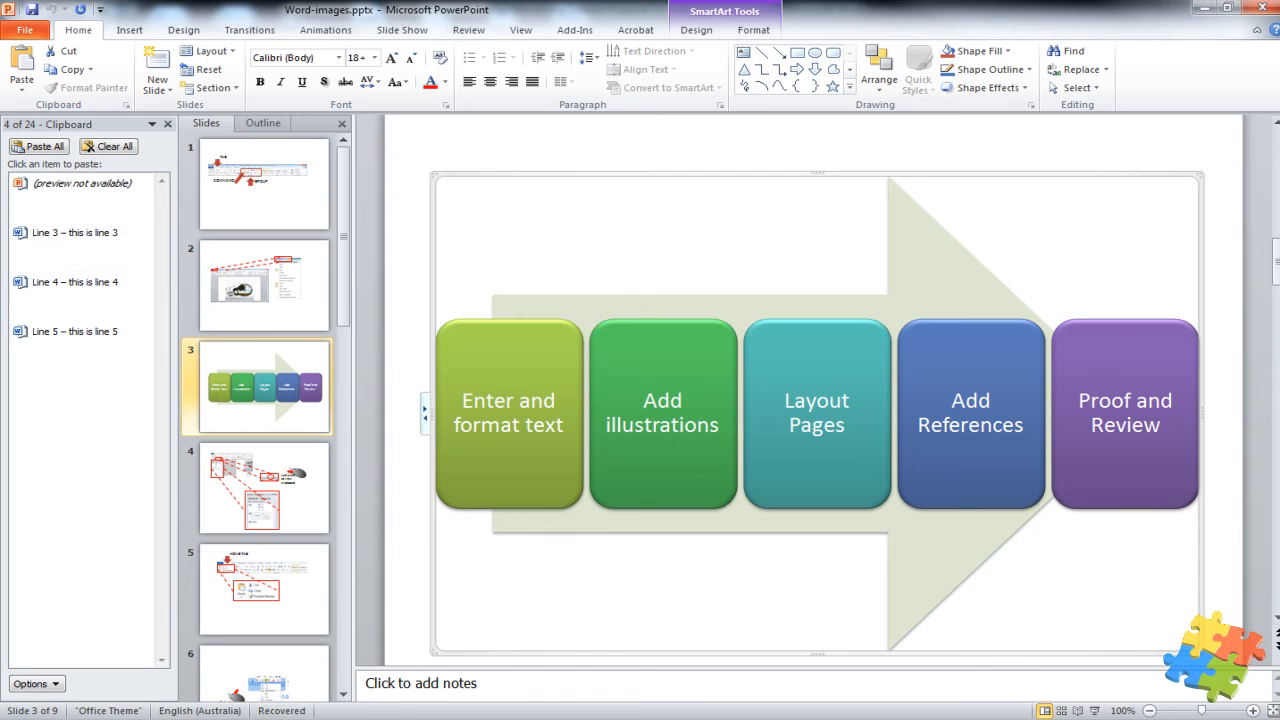
pyautogui.hotkey('alt', 'Tab')
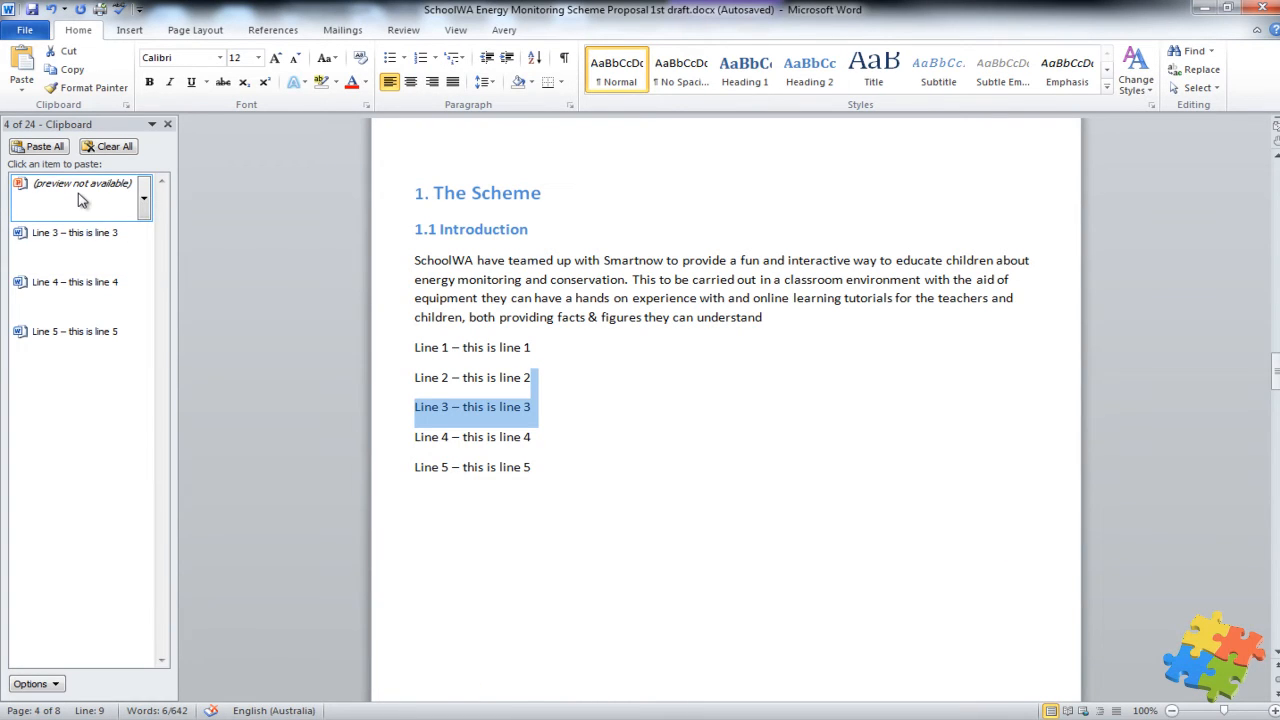
pyautogui.hotkey('alt', 'Tab')
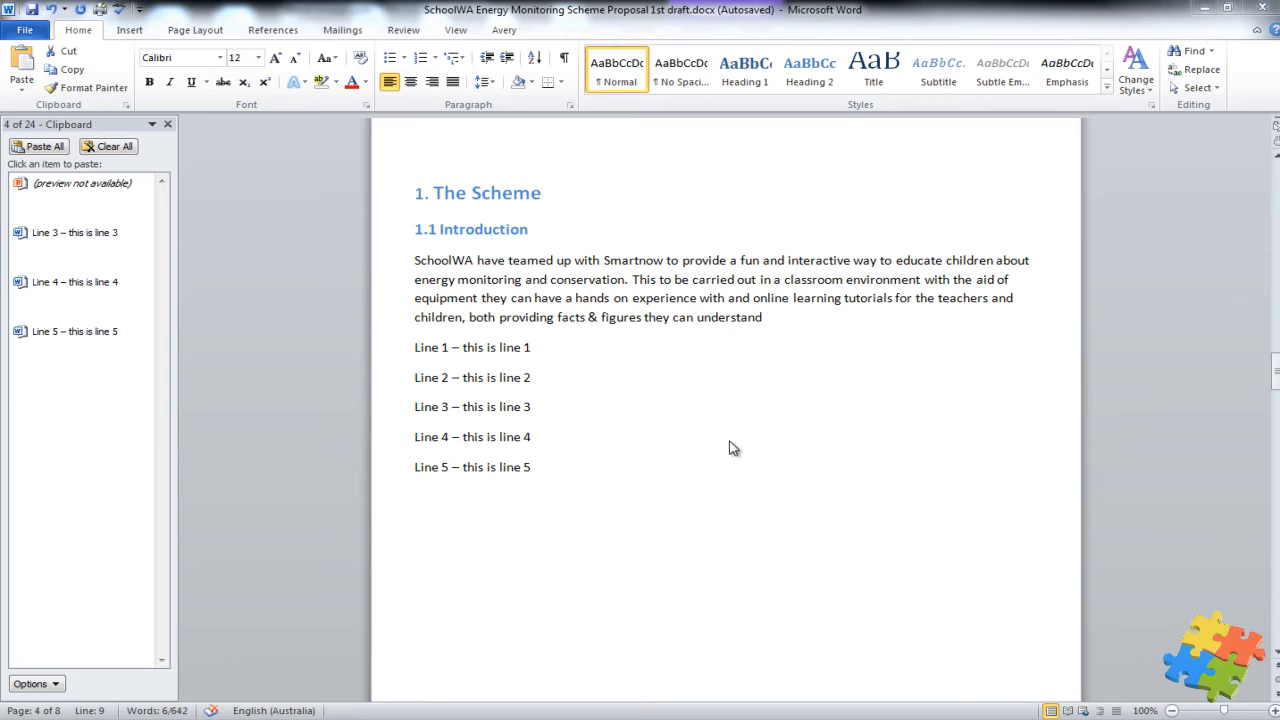
# Place the cursor after Line 5, undo the last paste, and undo the three earlier cut and paste actions together
pyautogui.click(555, 462)
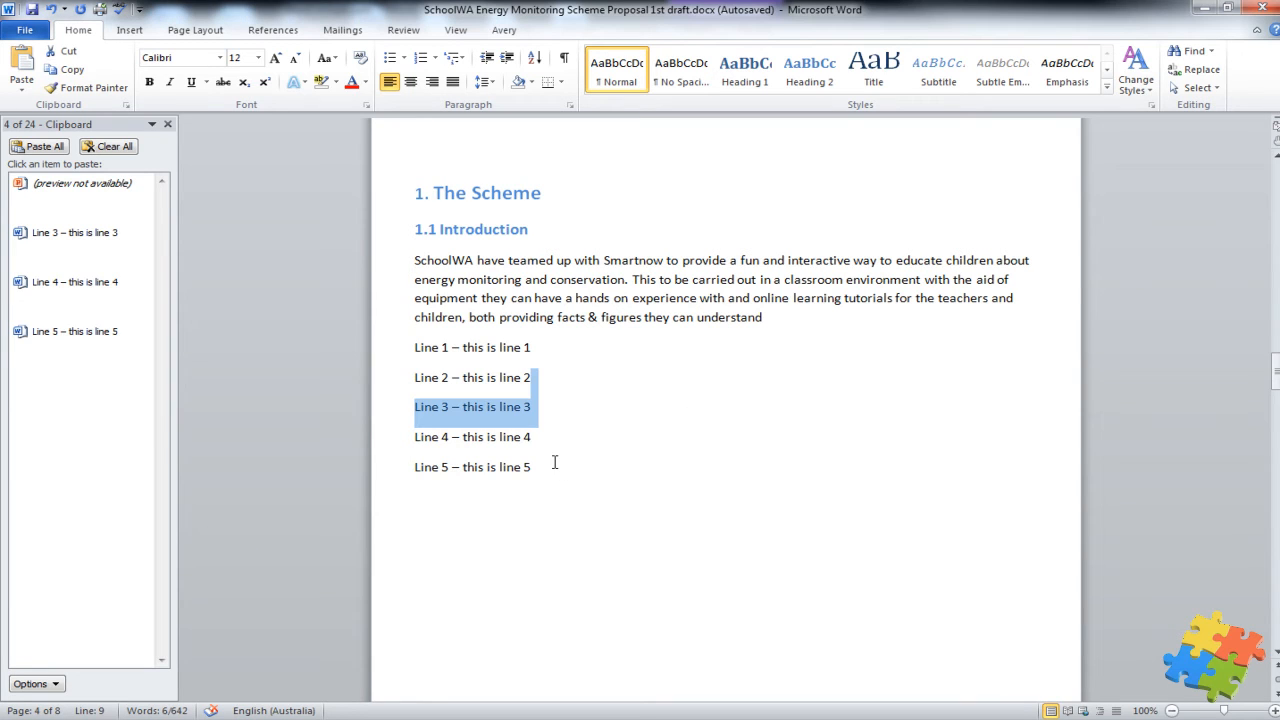
pyautogui.click(545, 466)
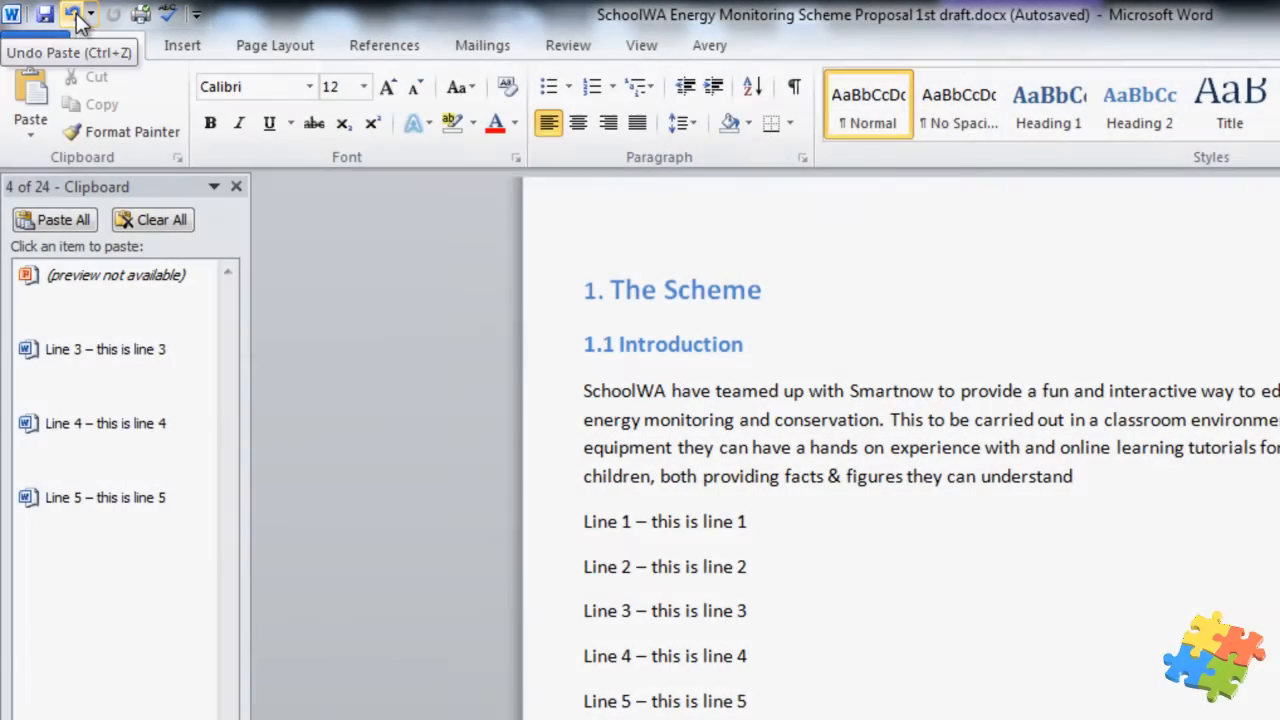
pyautogui.click(76, 15)
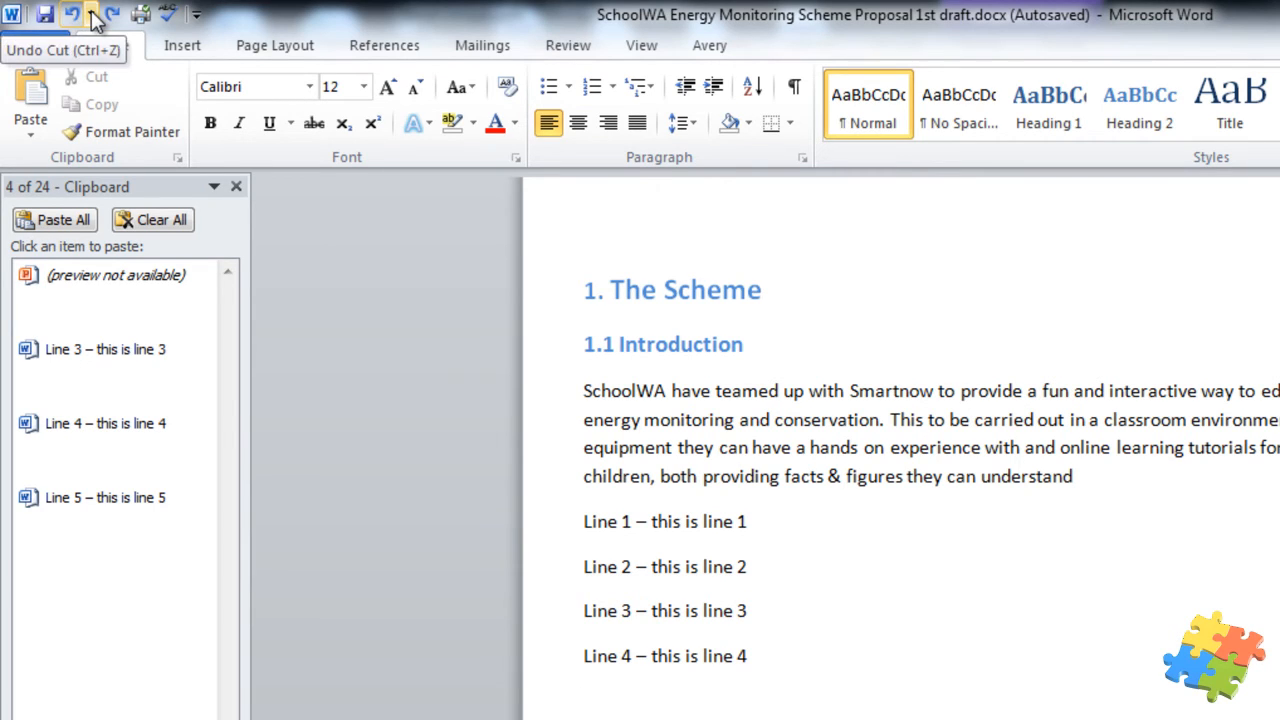
pyautogui.click(91, 17)
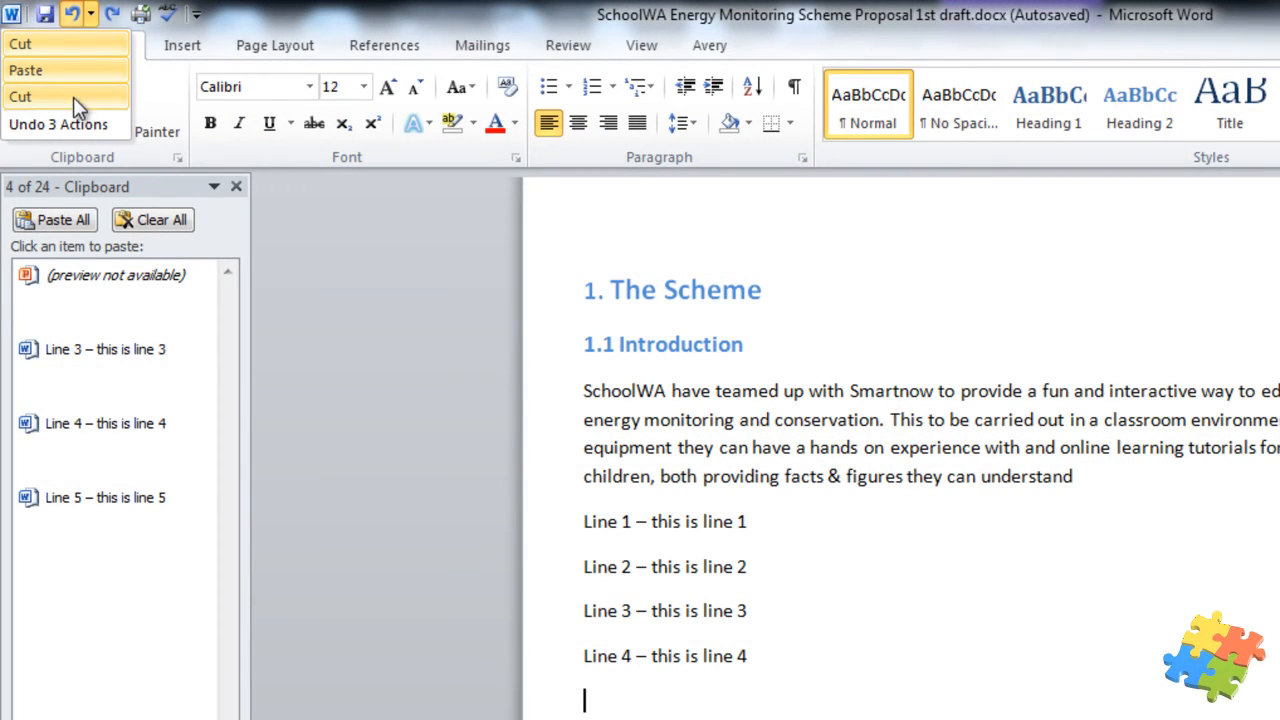
pyautogui.click(77, 96)
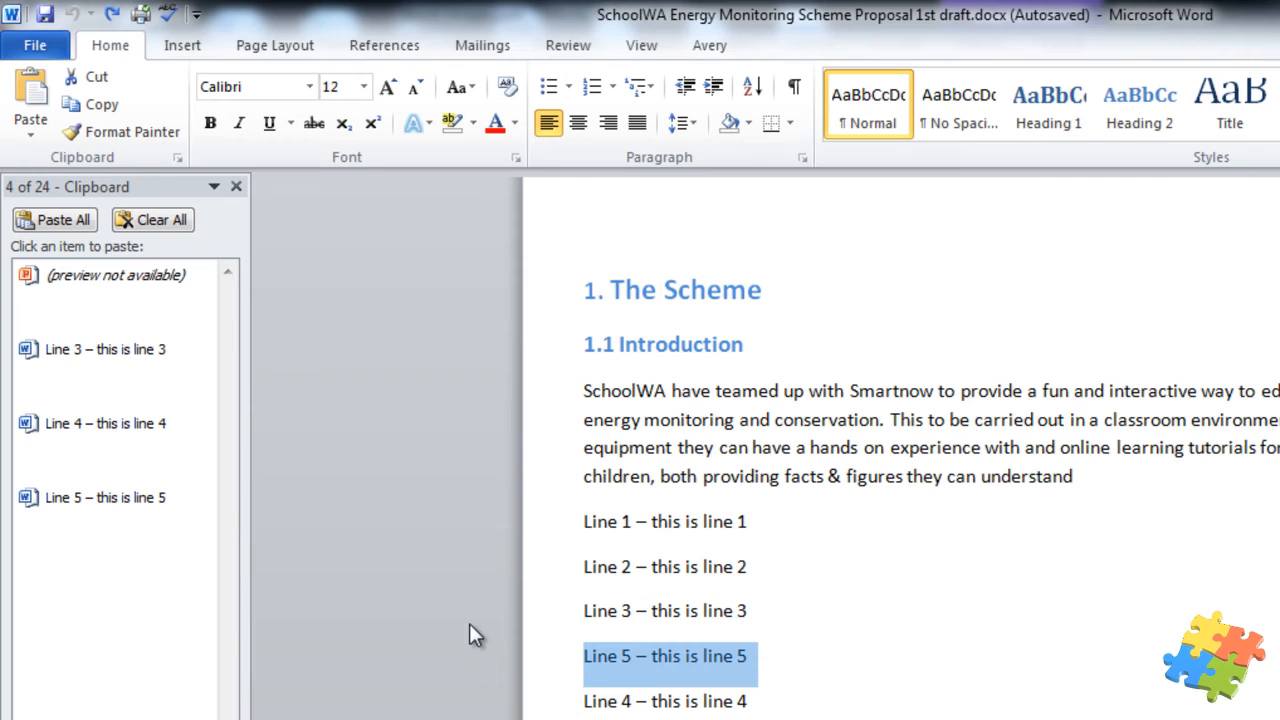
# Redo all four undone cut and paste actions on the Line 5 paragraph
pyautogui.click(113, 14)
pyautogui.click(115, 15)
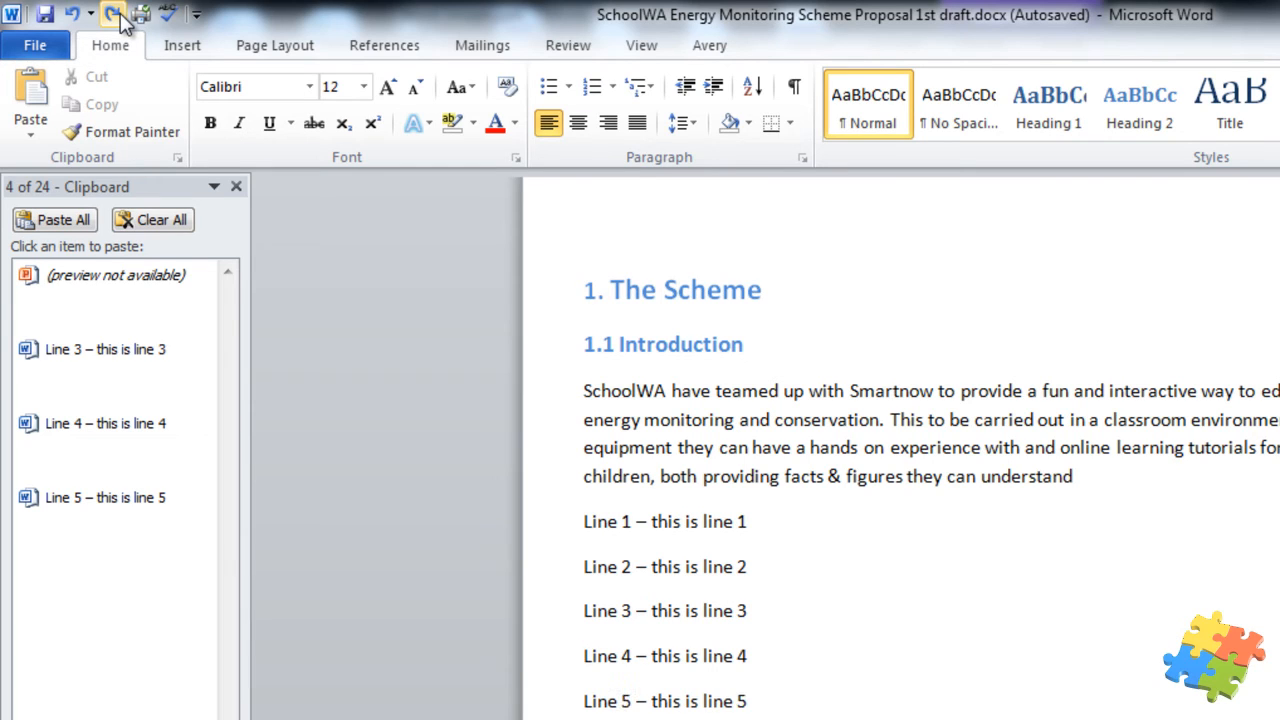
pyautogui.click(115, 15)
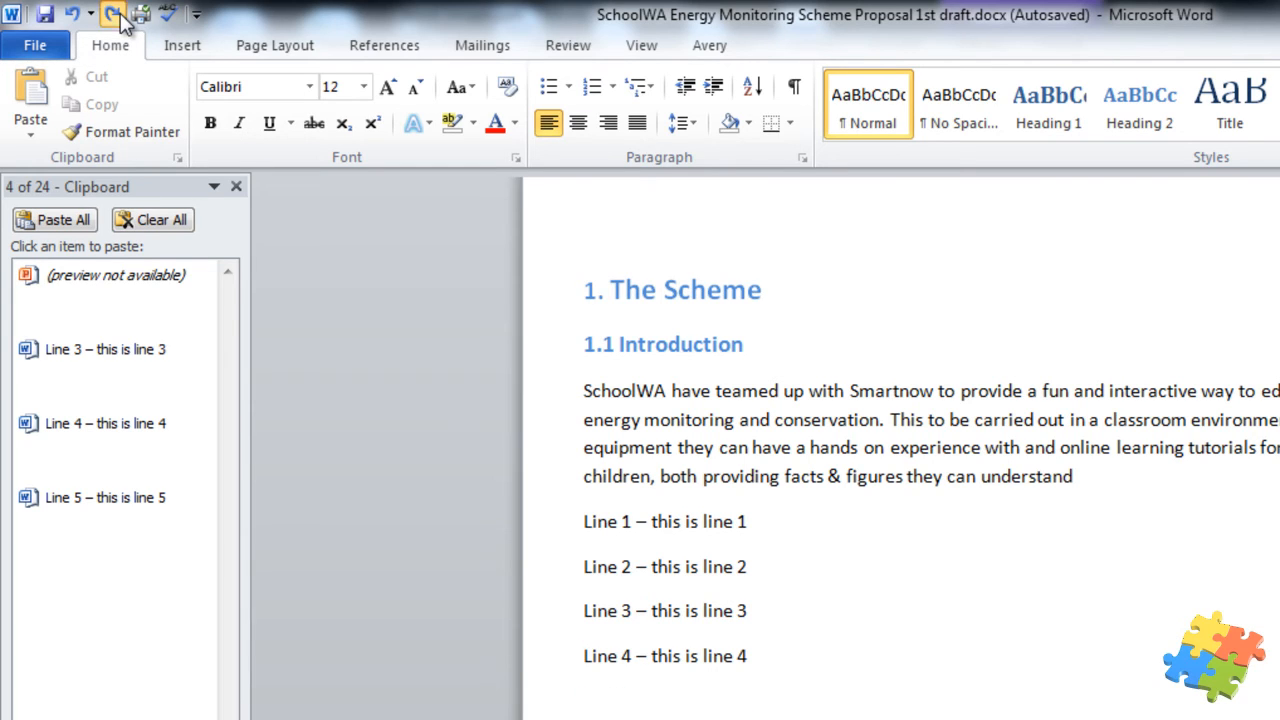
pyautogui.click(115, 15)
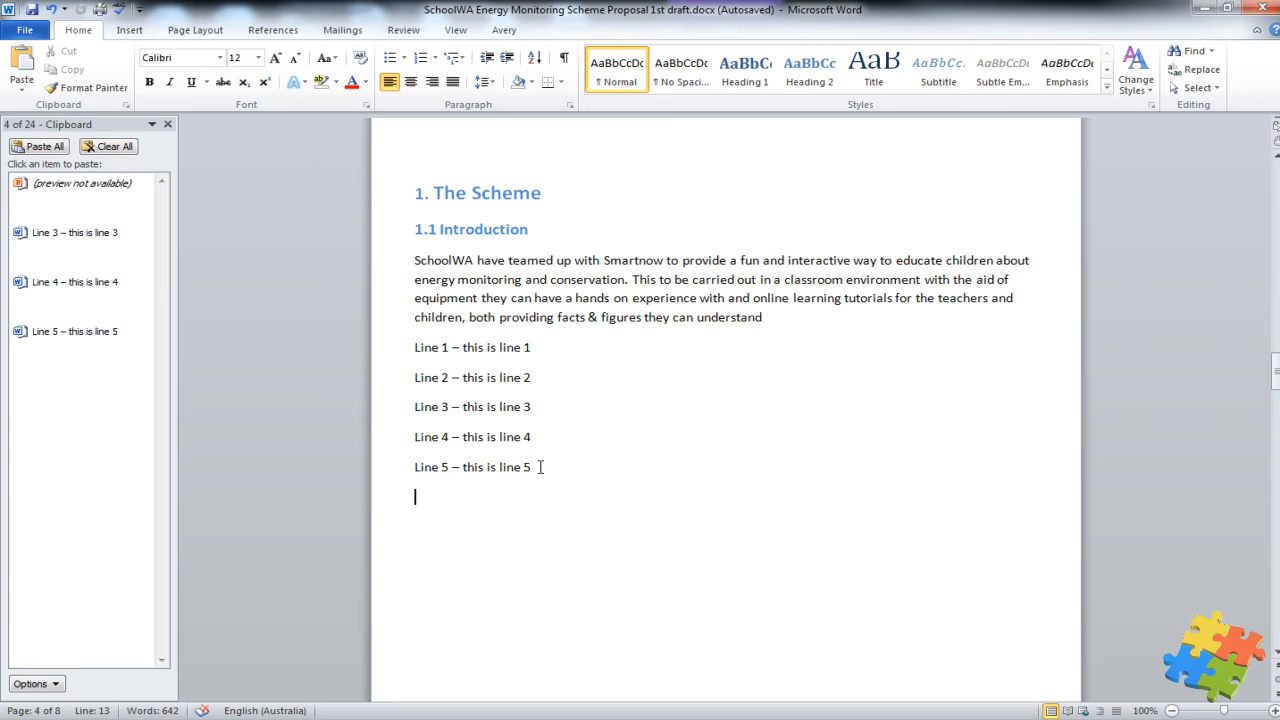
# Enter a new line reading "Banana" below Line 5 and repeat that entry four more times
pyautogui.write('Banana')
pyautogui.press('Return')
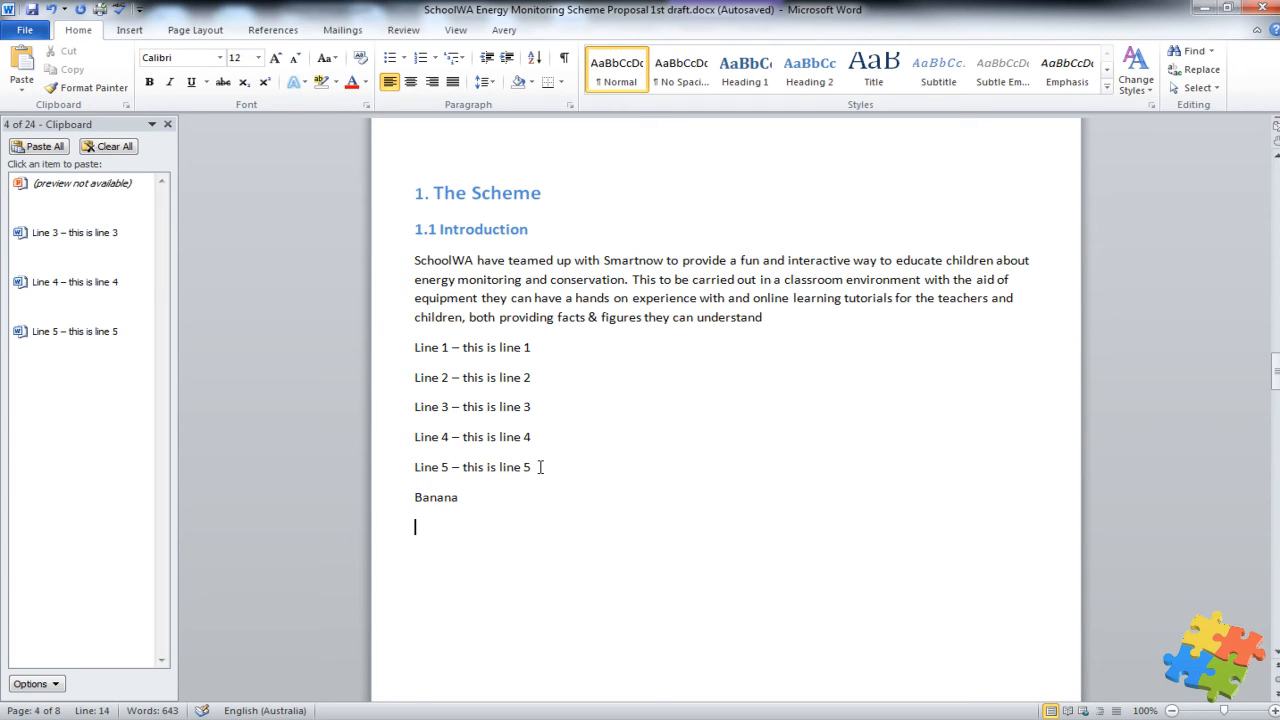
pyautogui.click(80, 14)
pyautogui.click(80, 14)
pyautogui.click(80, 14)
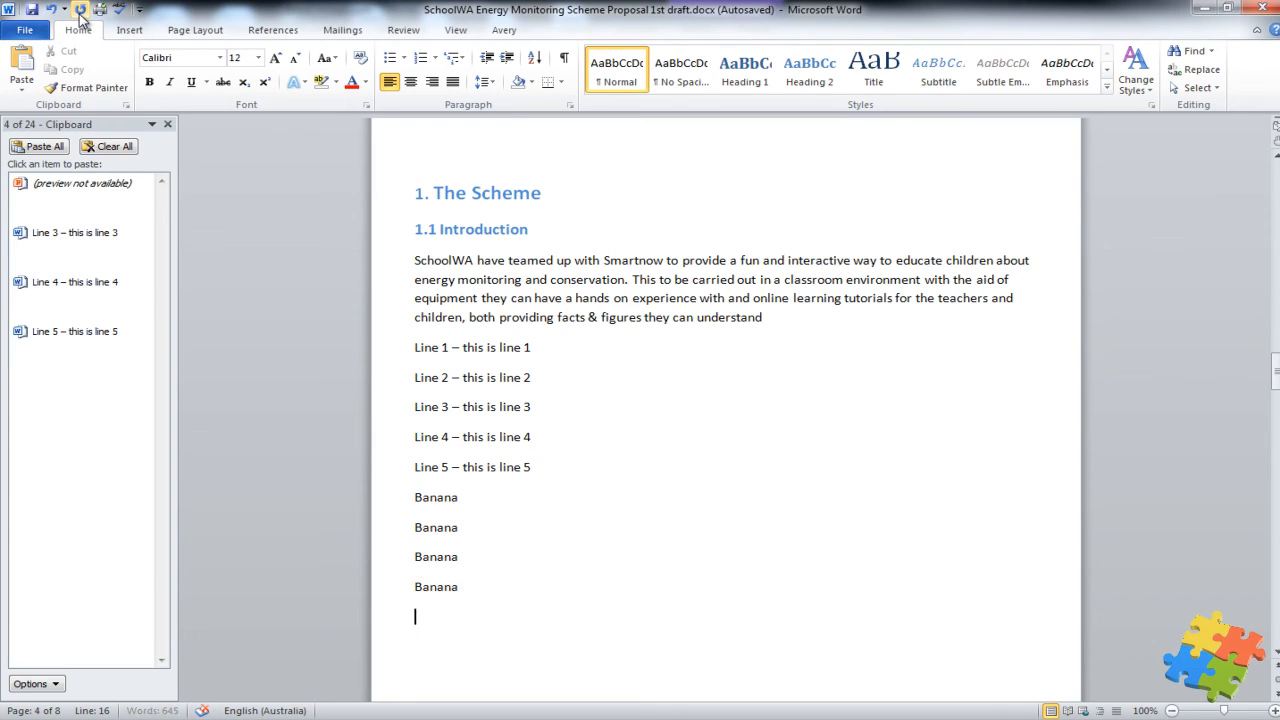
pyautogui.click(80, 14)
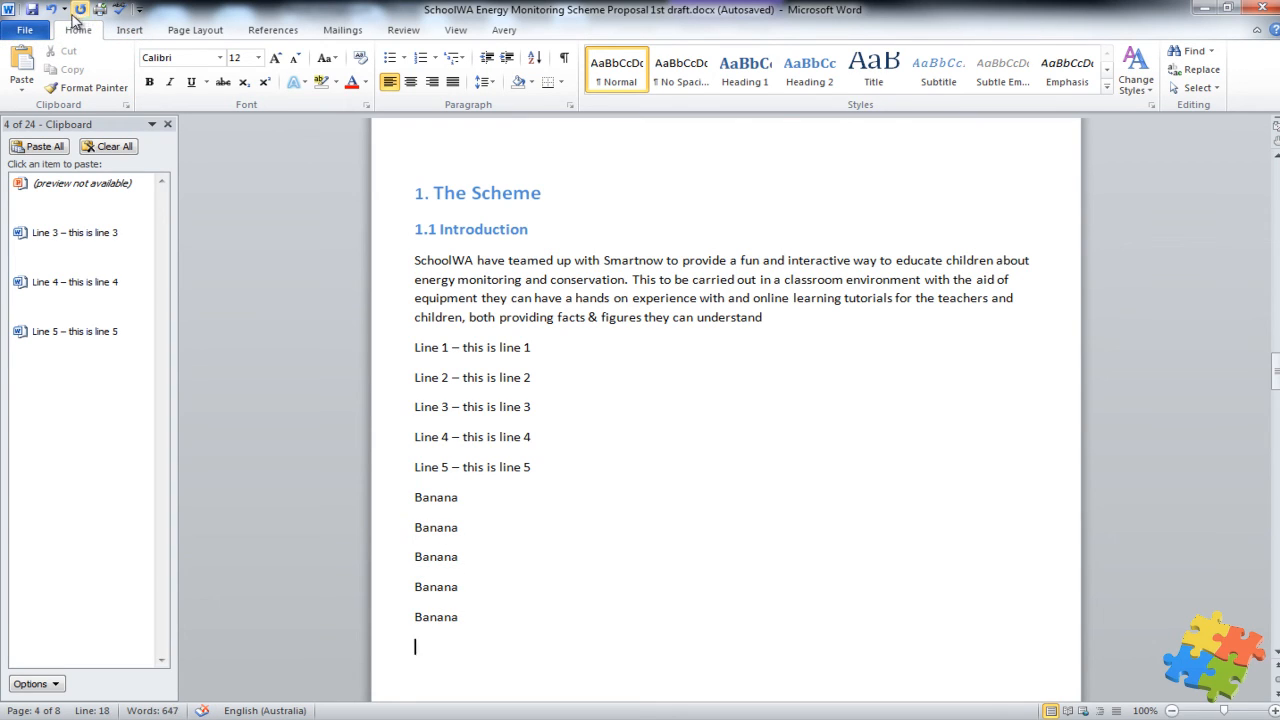
# Undo all of the "Banana" lines below Line 5
pyautogui.click(54, 9)
pyautogui.click(54, 9)
pyautogui.click(54, 9)
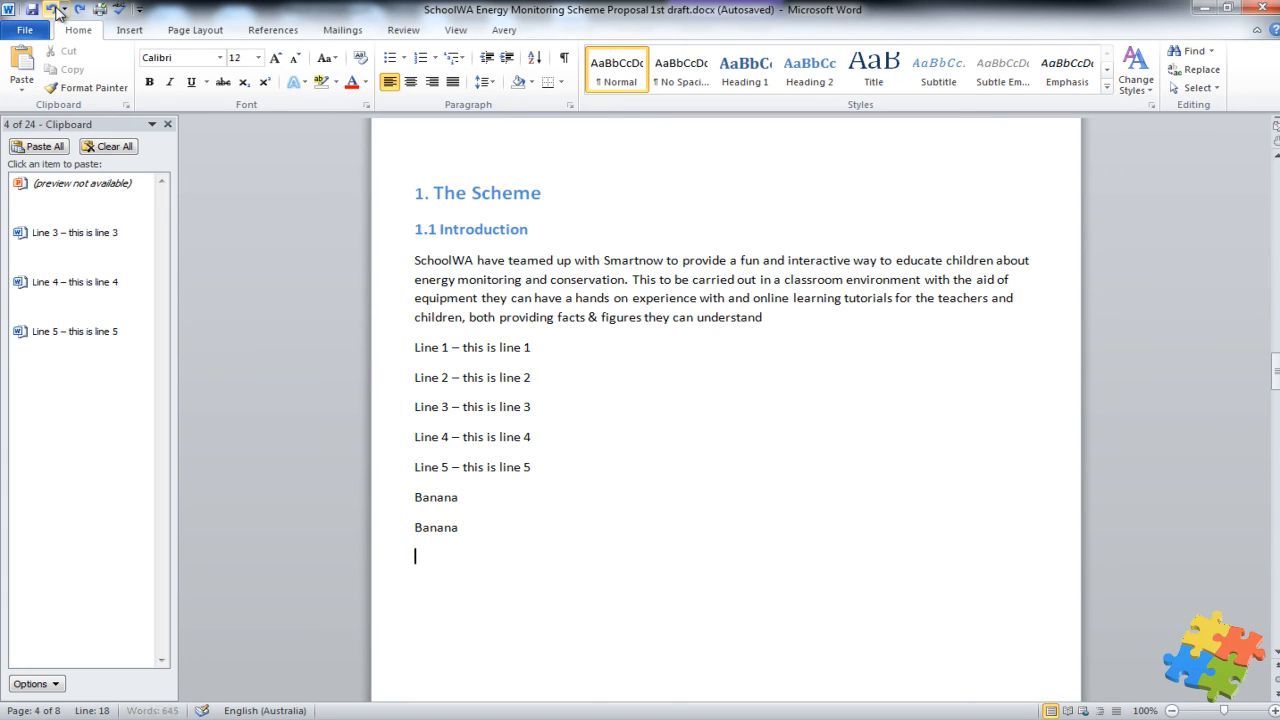
pyautogui.click(54, 9)
pyautogui.click(54, 9)
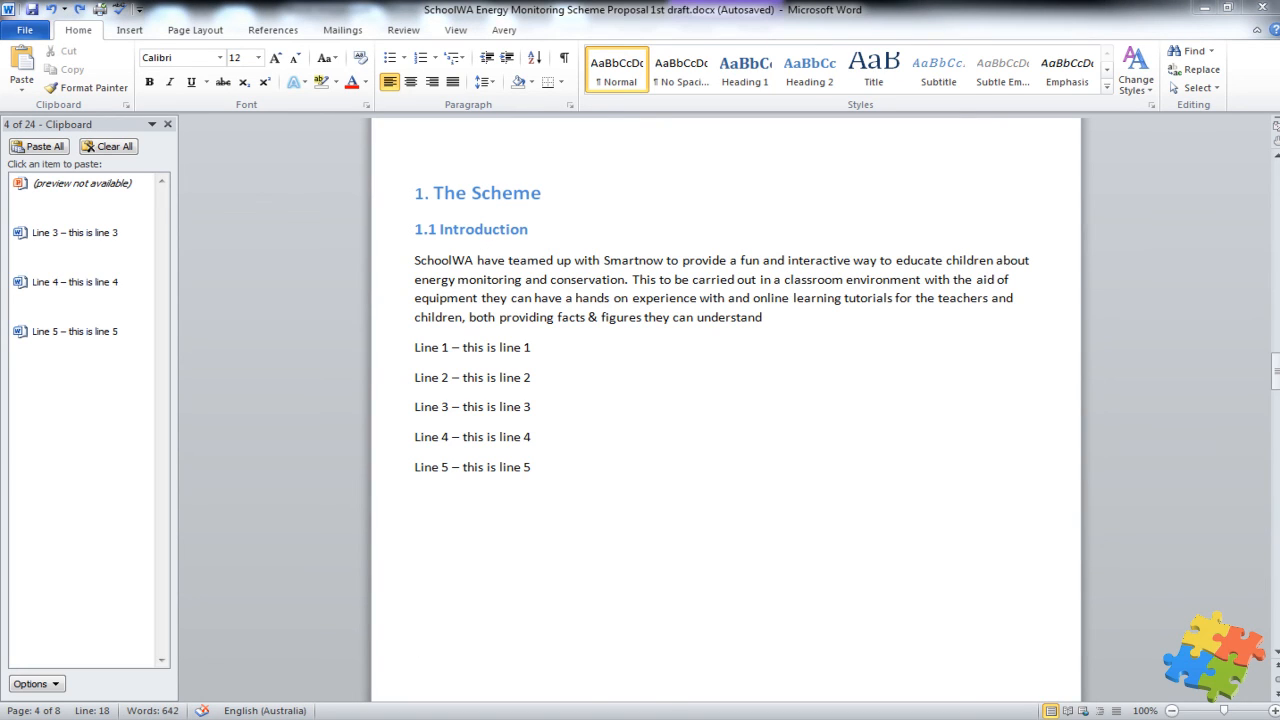